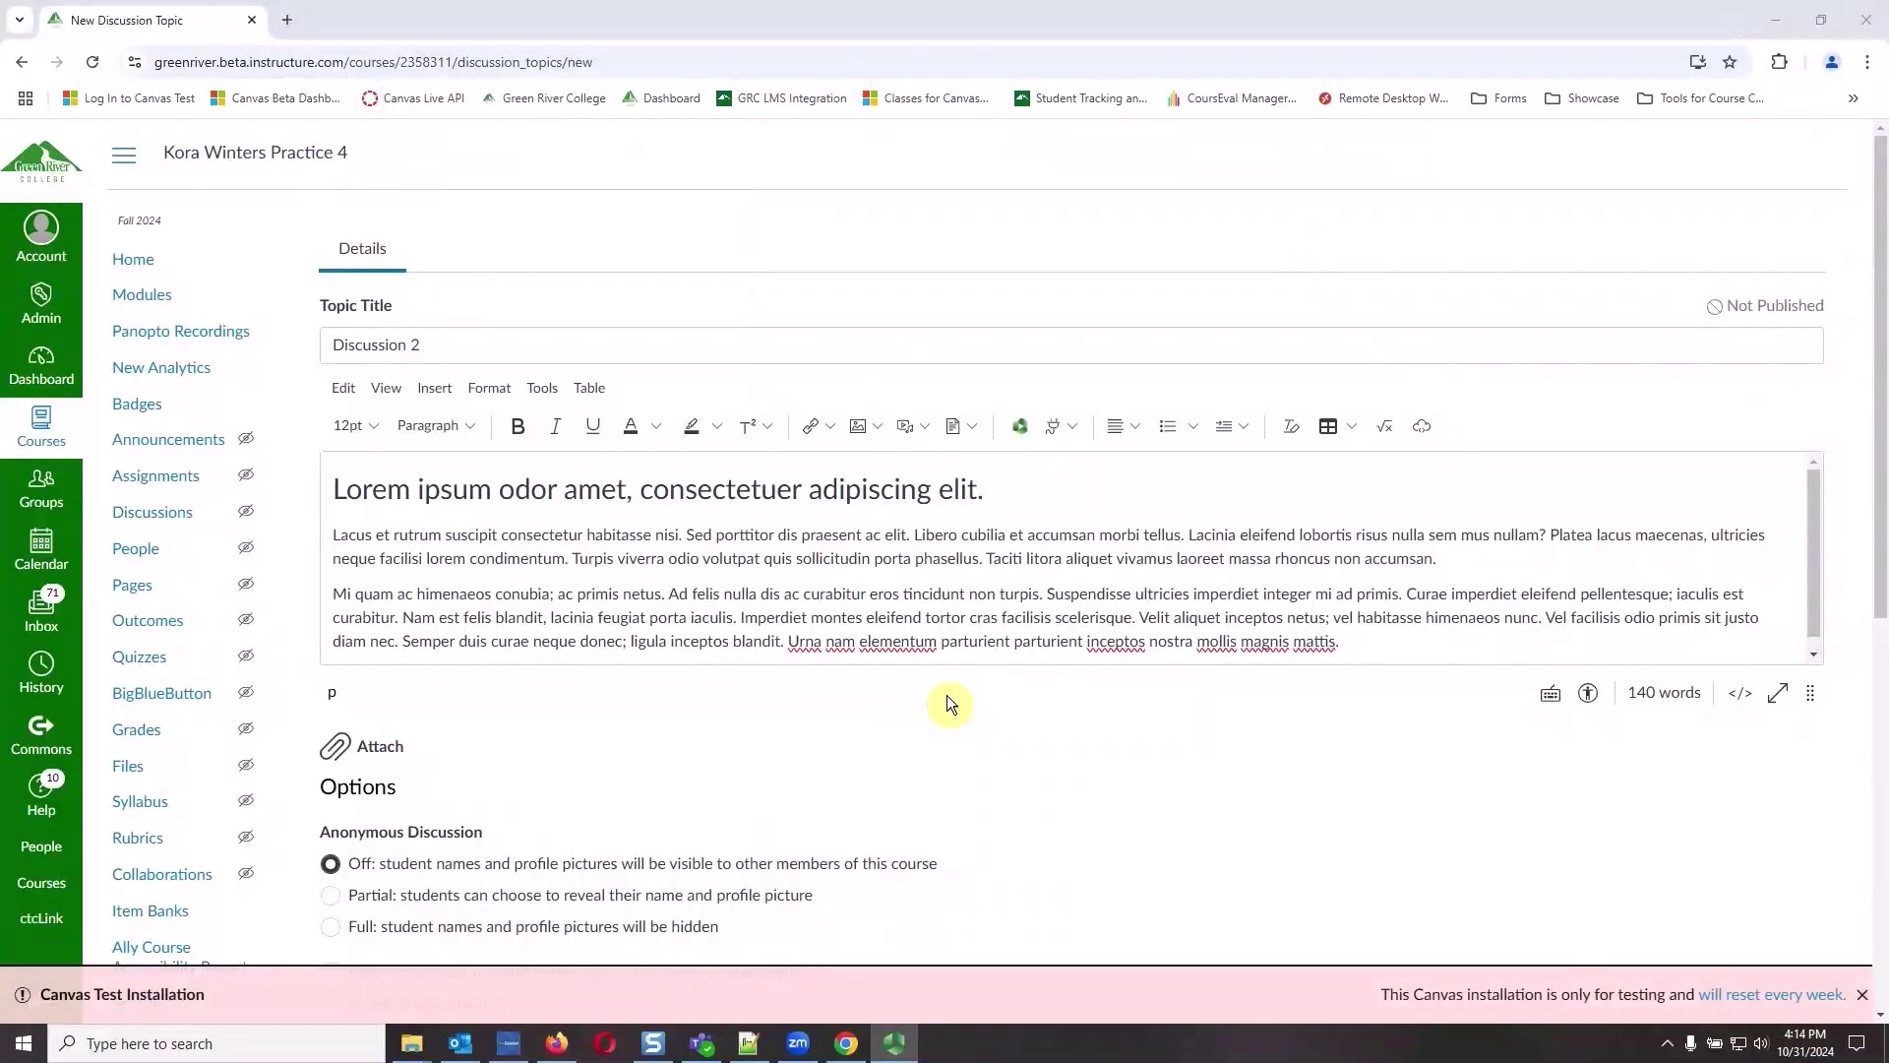
scroll(947, 696, "down", 2)
scroll(946, 696, "down", 3)
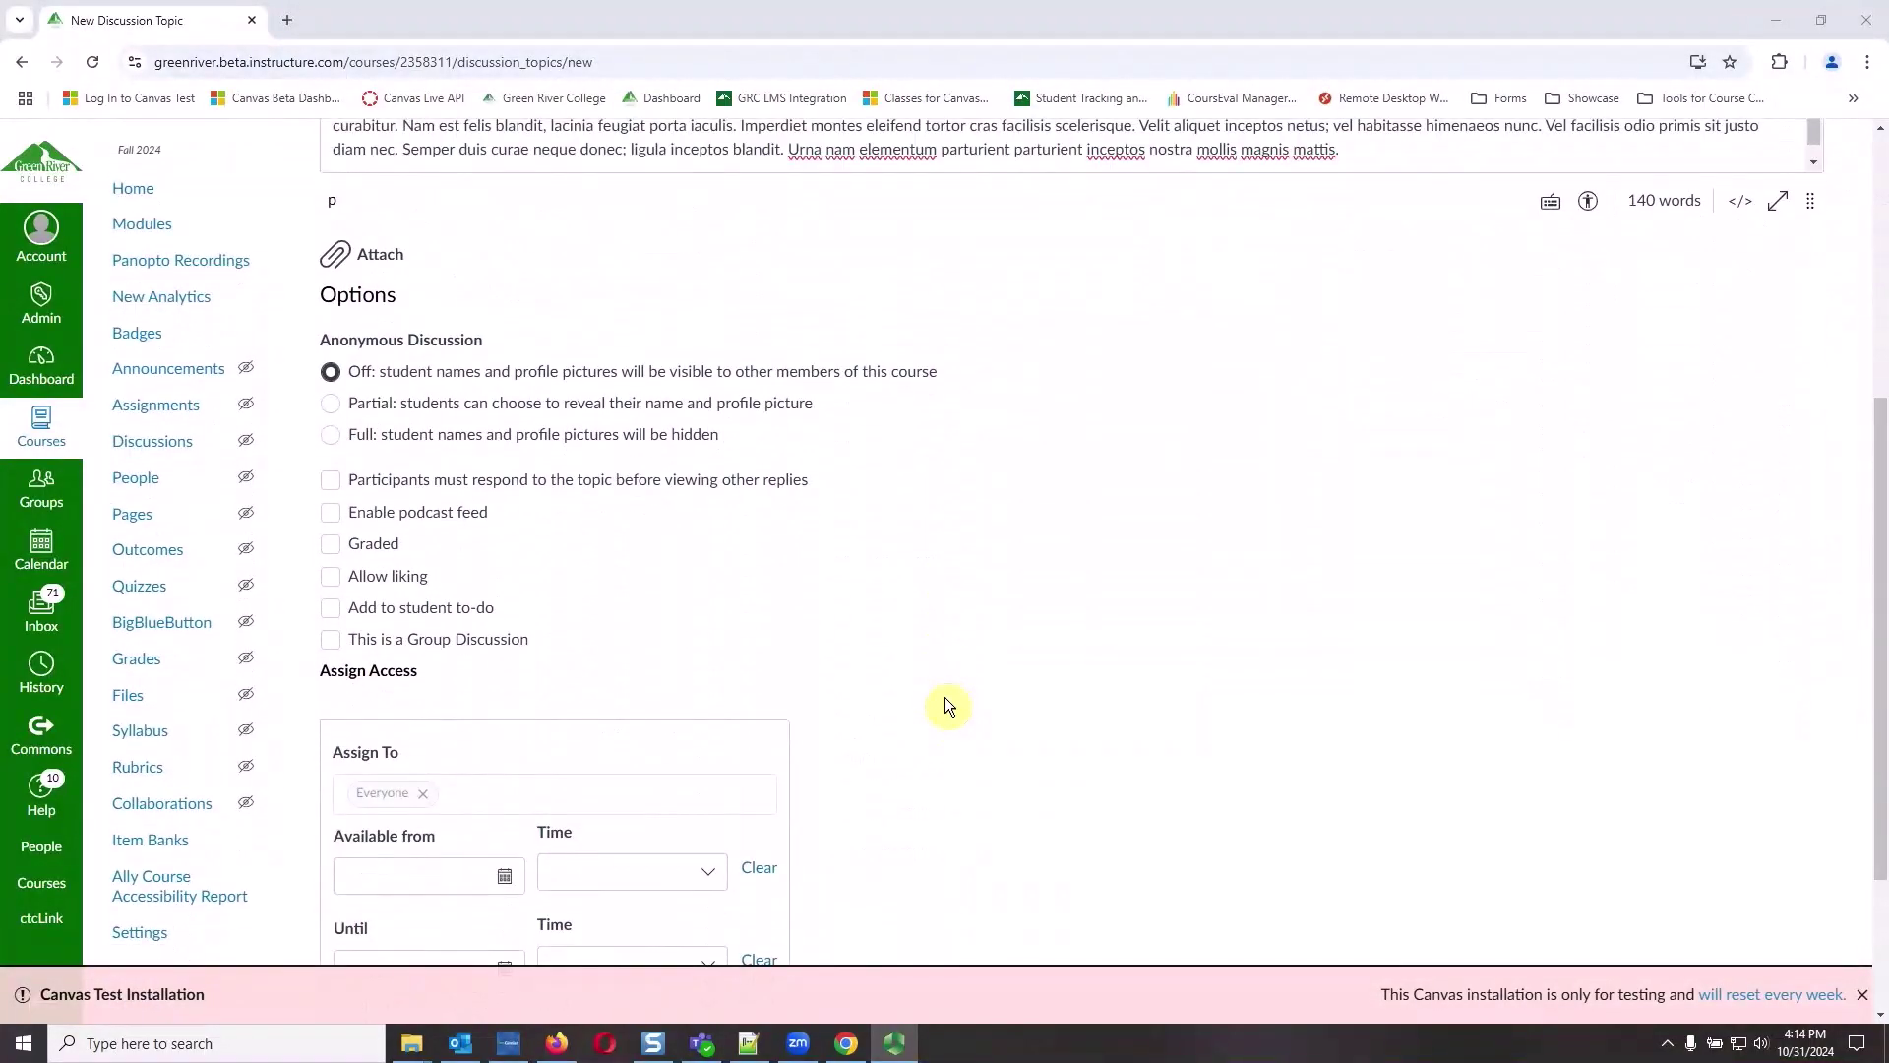
Mark Discussion 2 as Graded and enable Assign graded checkpoints in its options
left_click(331, 545)
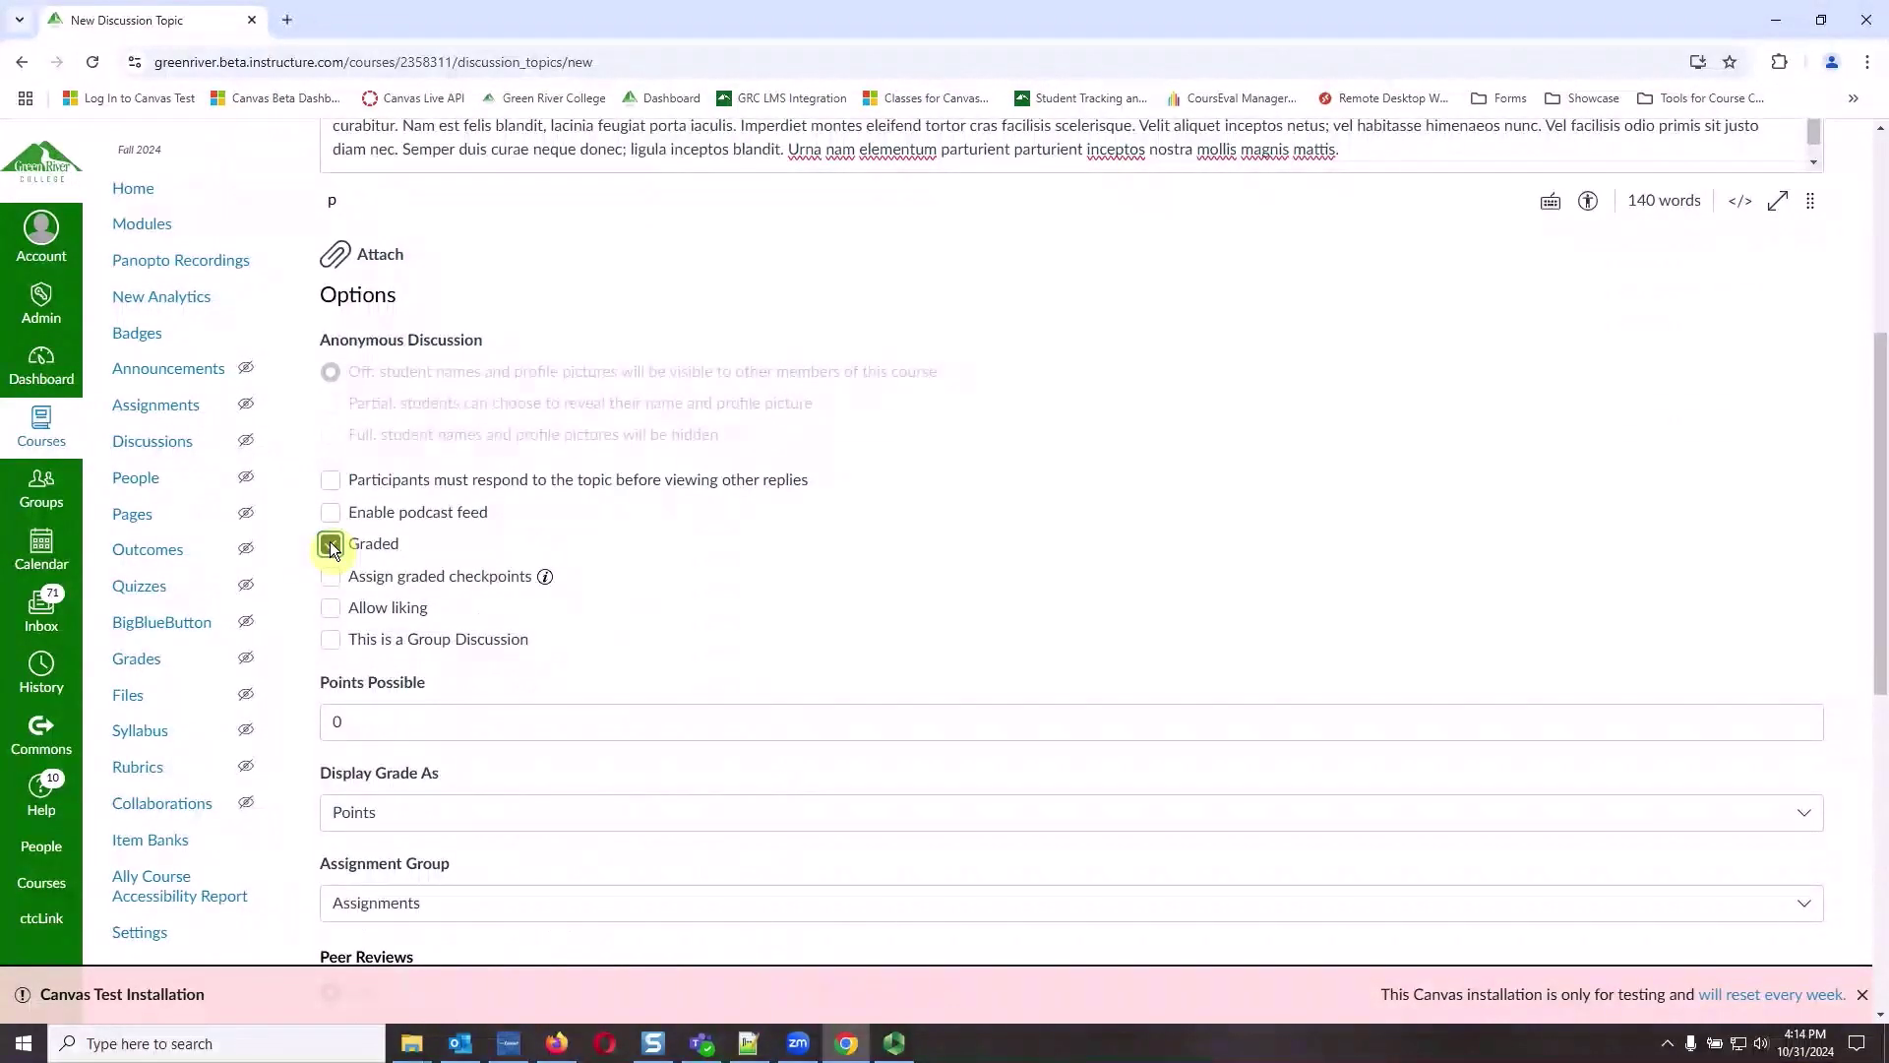
left_click(331, 577)
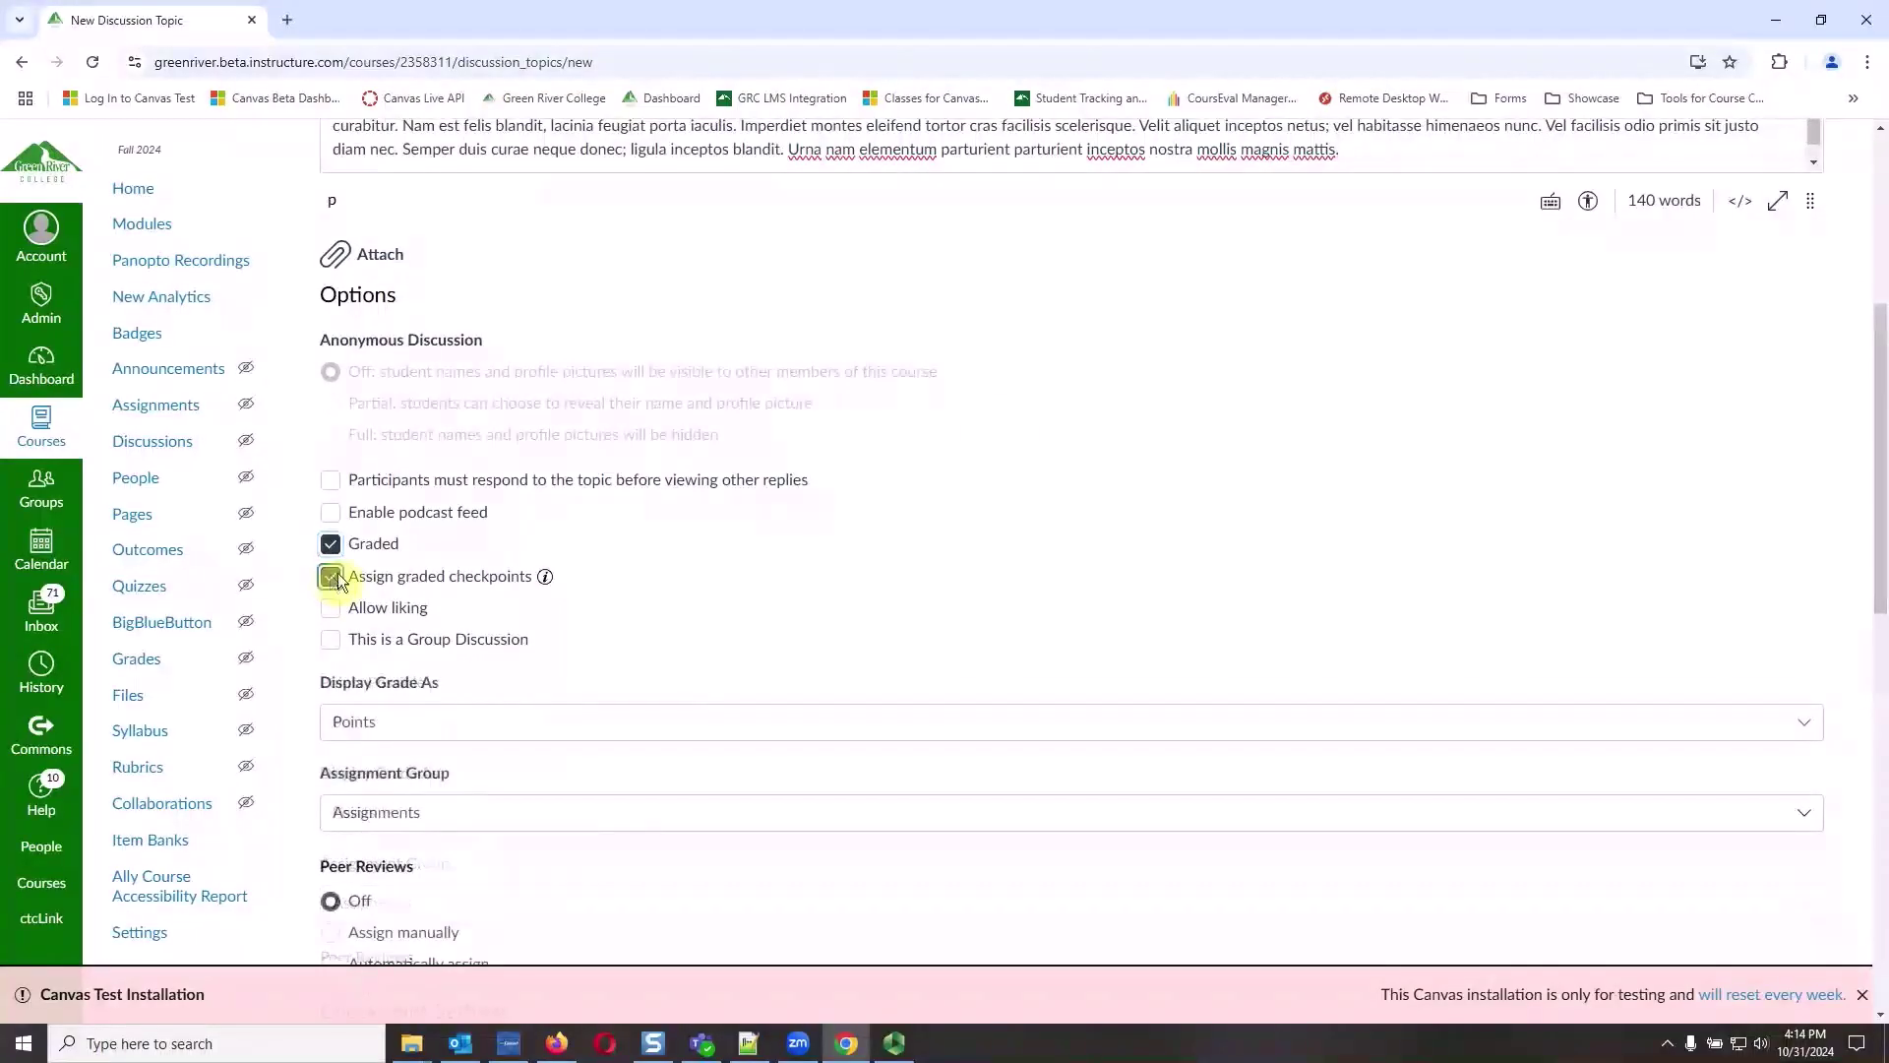
scroll(335, 576, "down", 3)
scroll(336, 575, "down", 2)
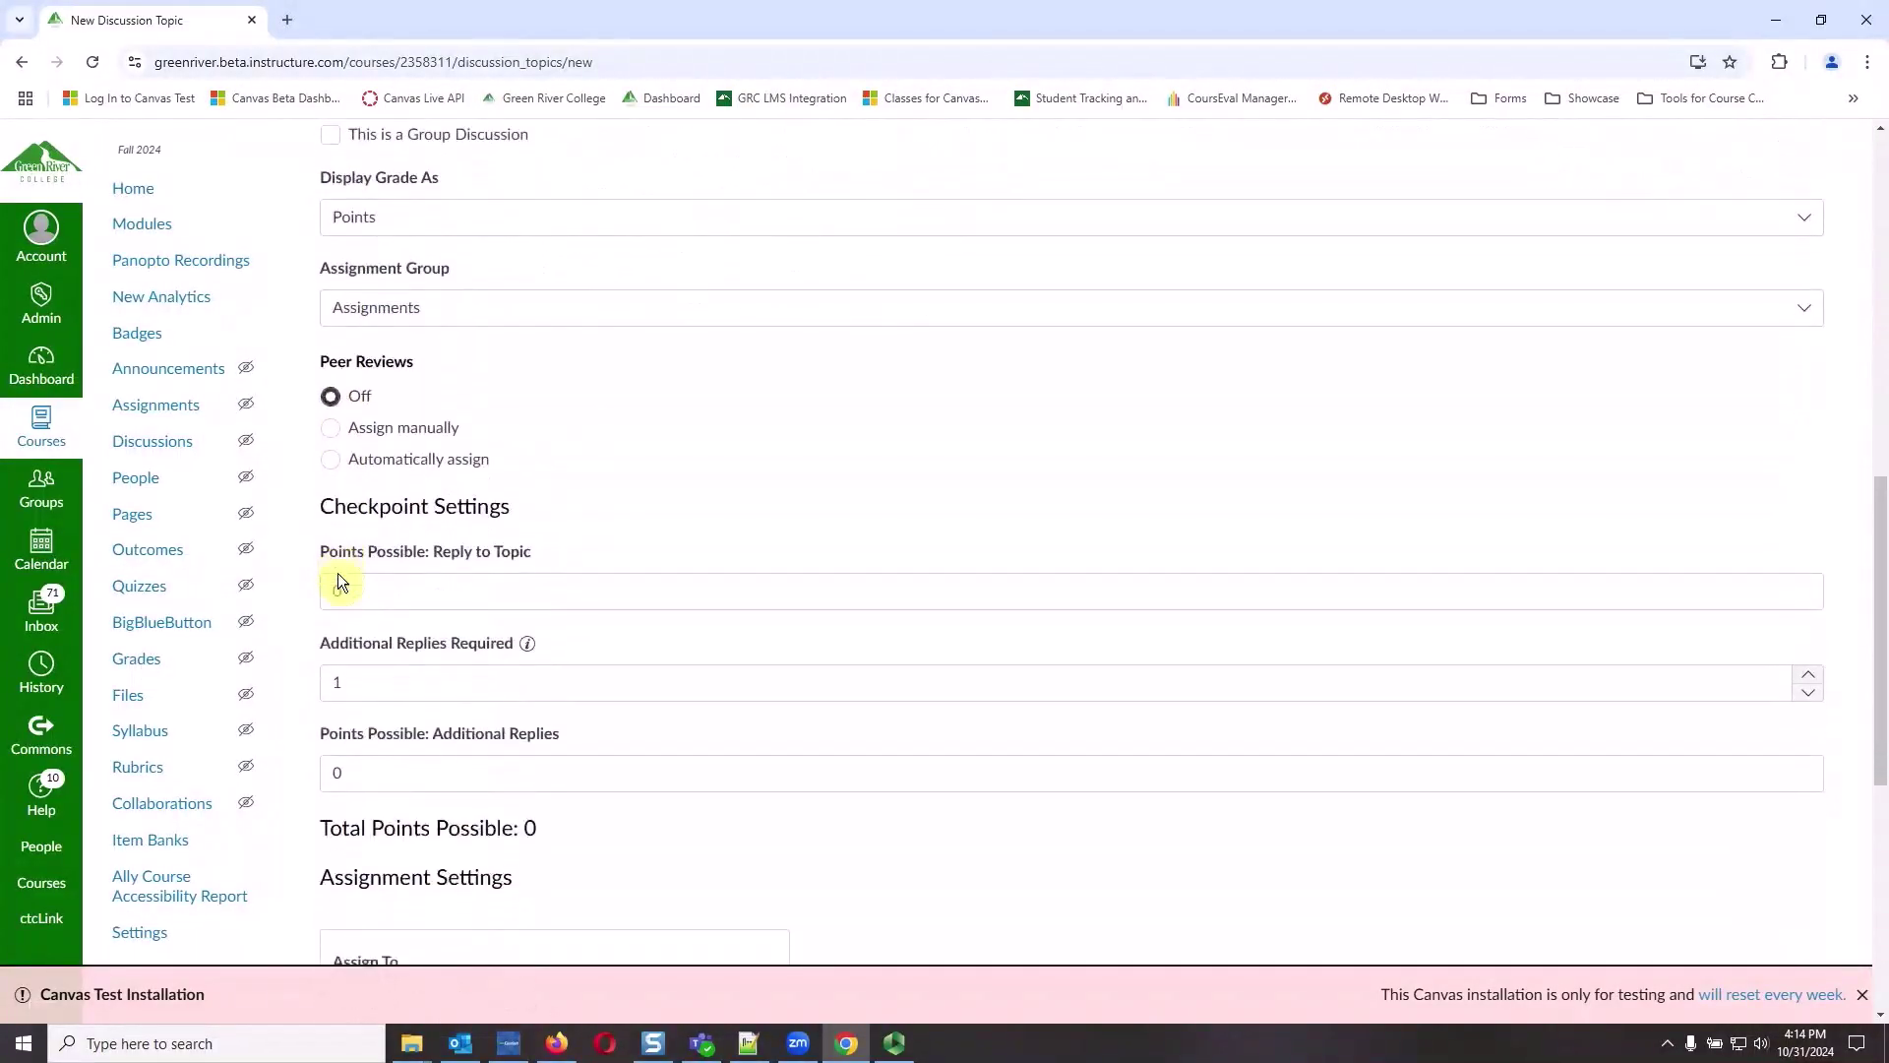
scroll(336, 576, "down", 2)
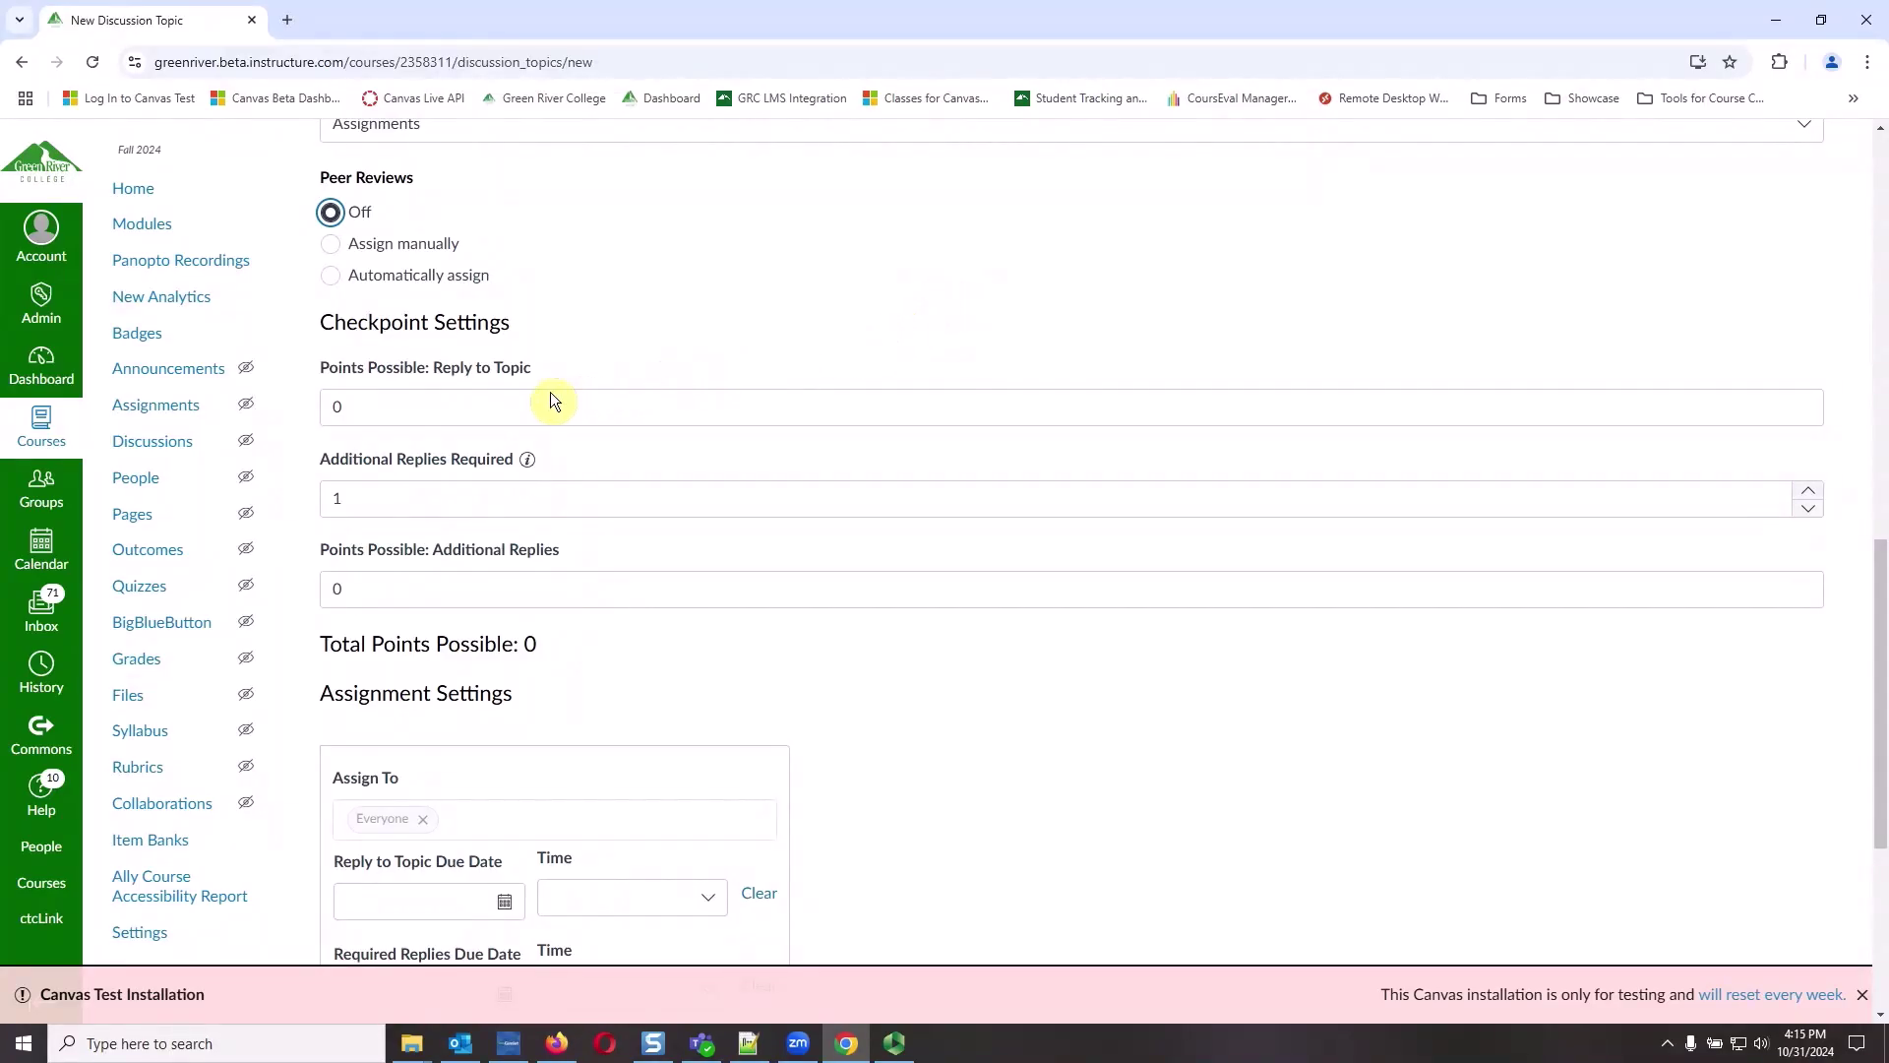
Give the topic reply 5 points and three additional replies 5 points, totalling 10
left_click(369, 411)
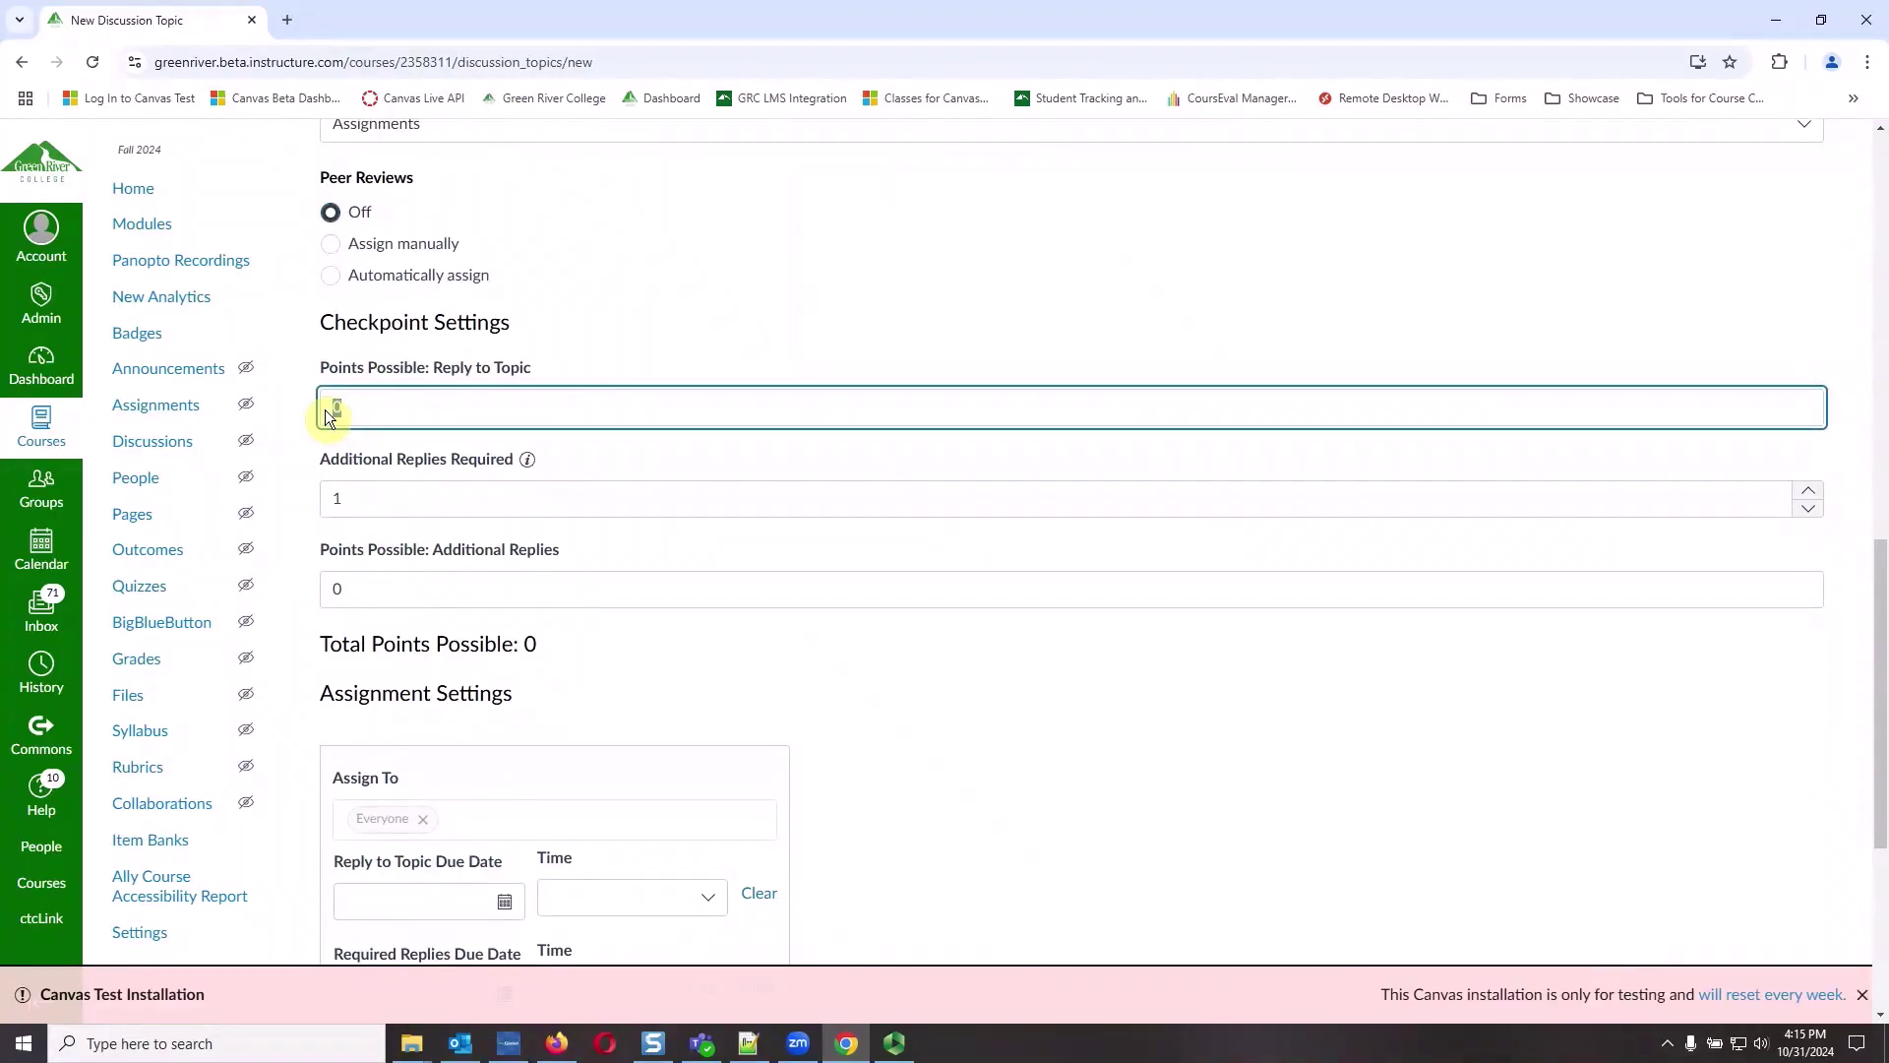
type("5")
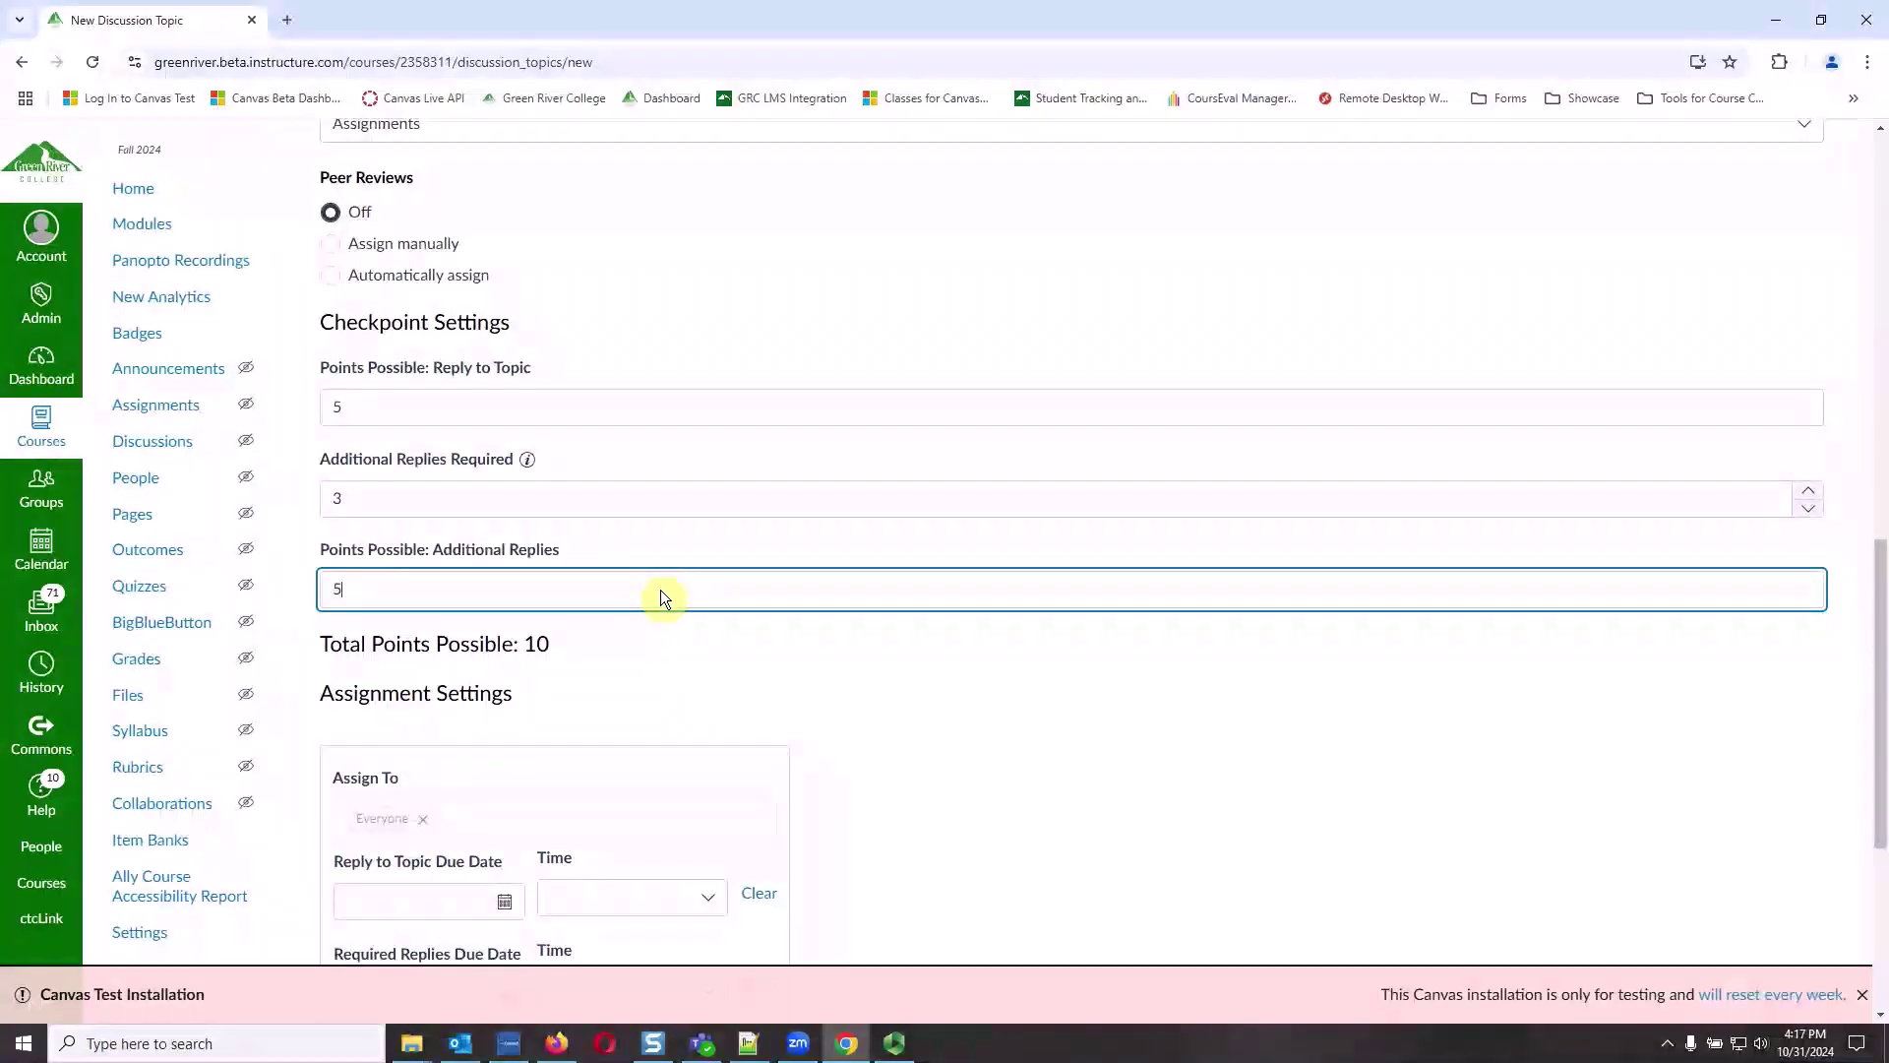
left_click_drag(561, 644, 523, 647)
left_click(456, 692)
scroll(738, 665, "down", 3)
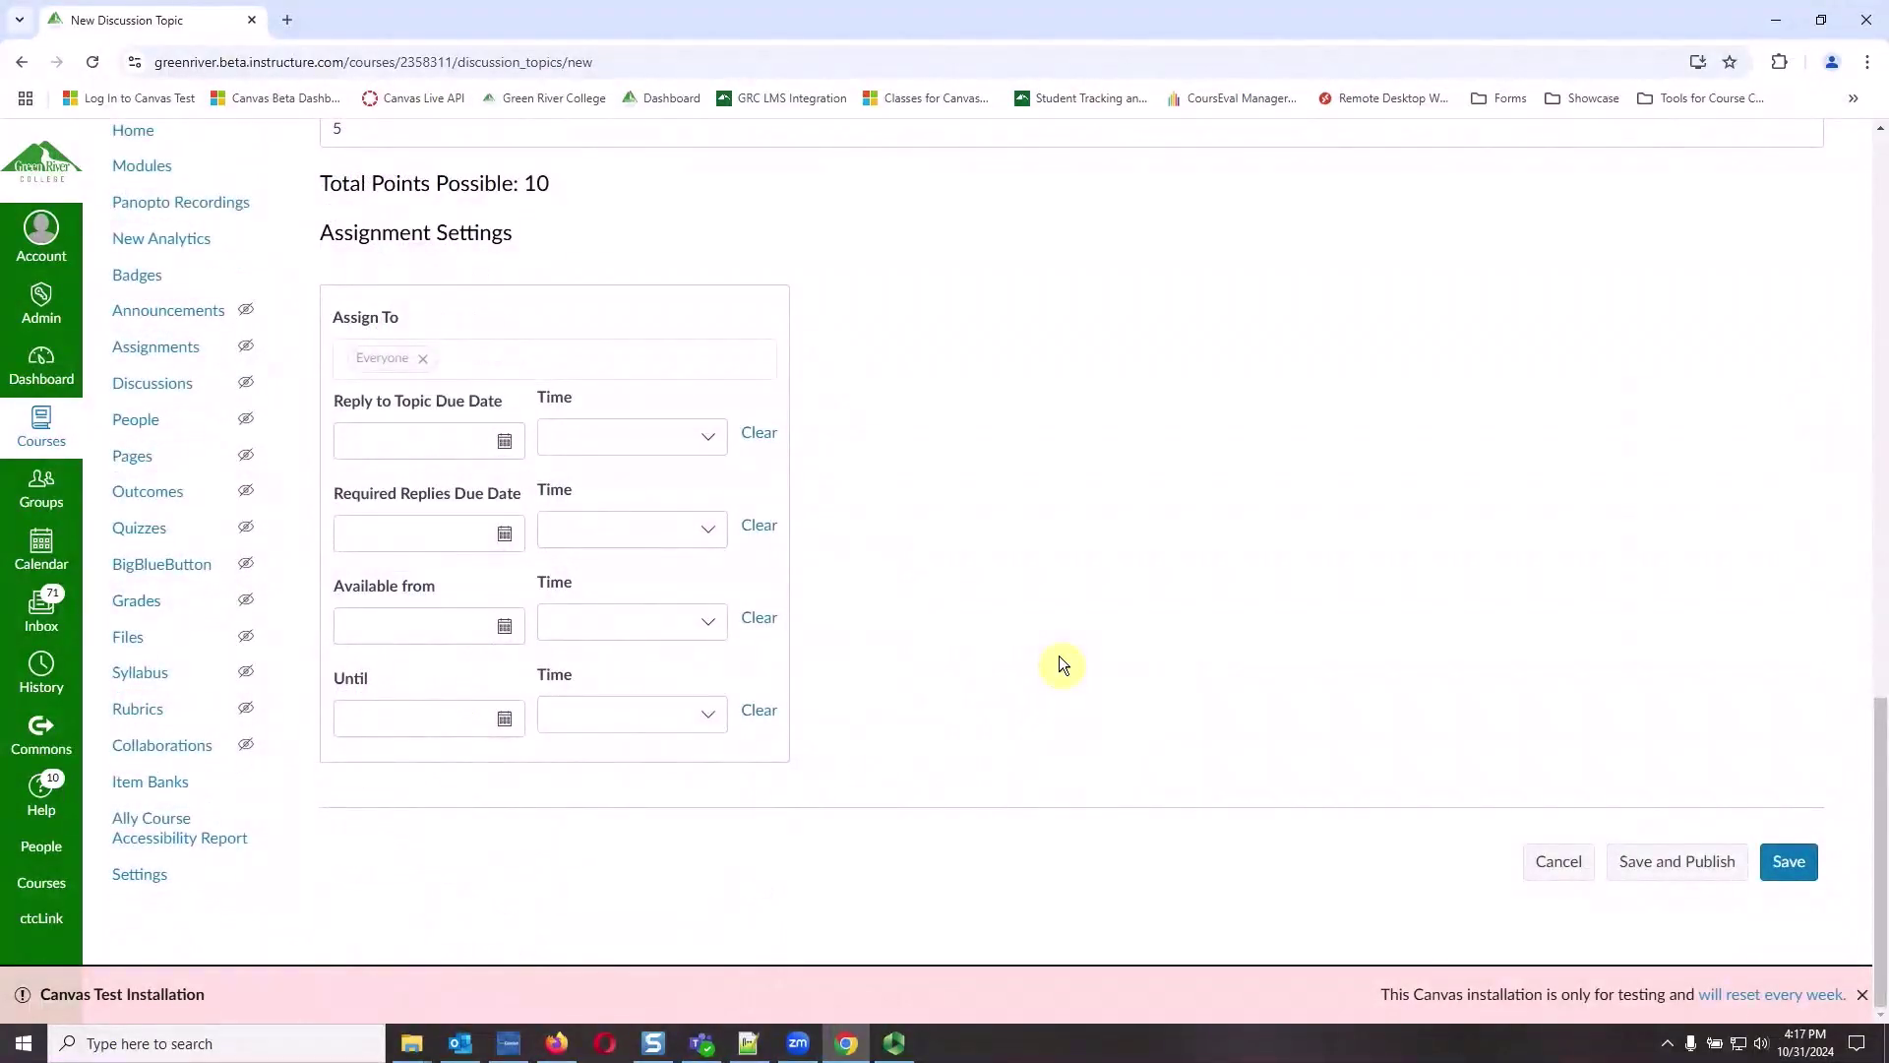
Set the reply-to-topic due date to Nov 4, 2024 and save Discussion 2
left_click(506, 441)
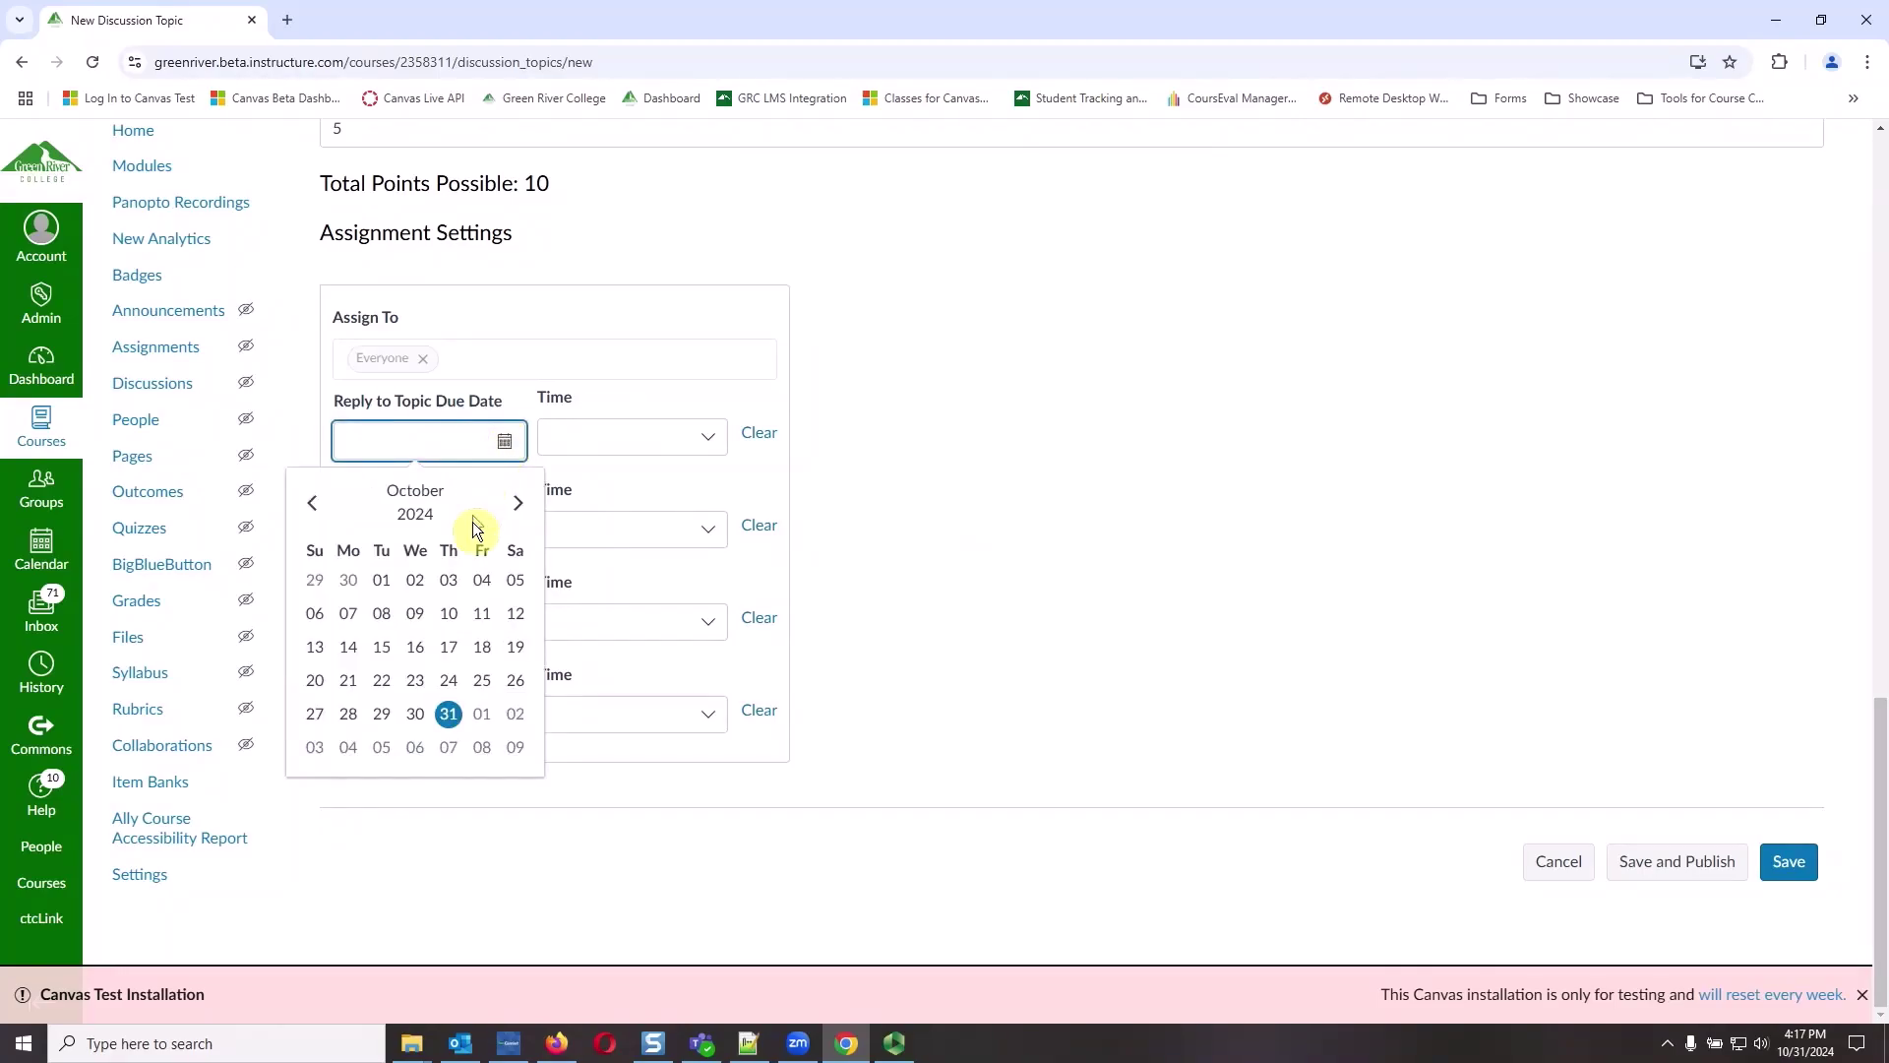
left_click(348, 748)
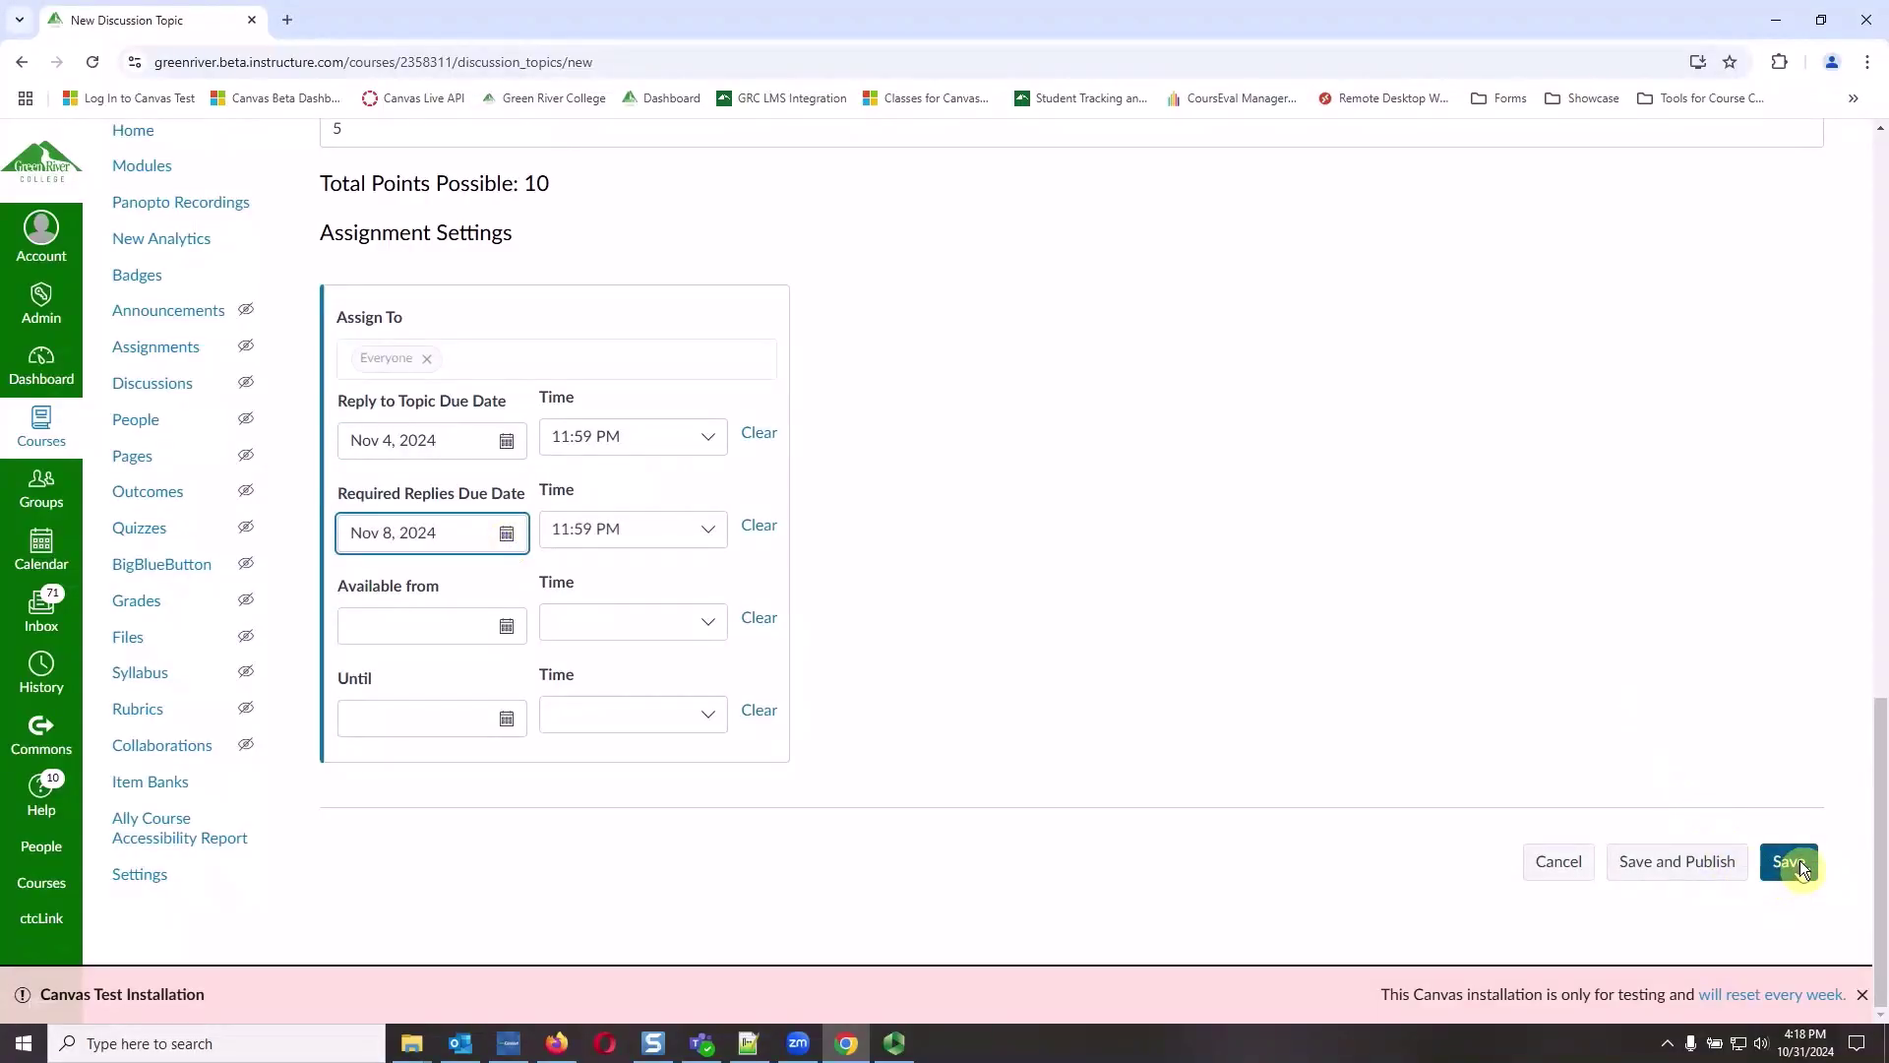
left_click(1790, 860)
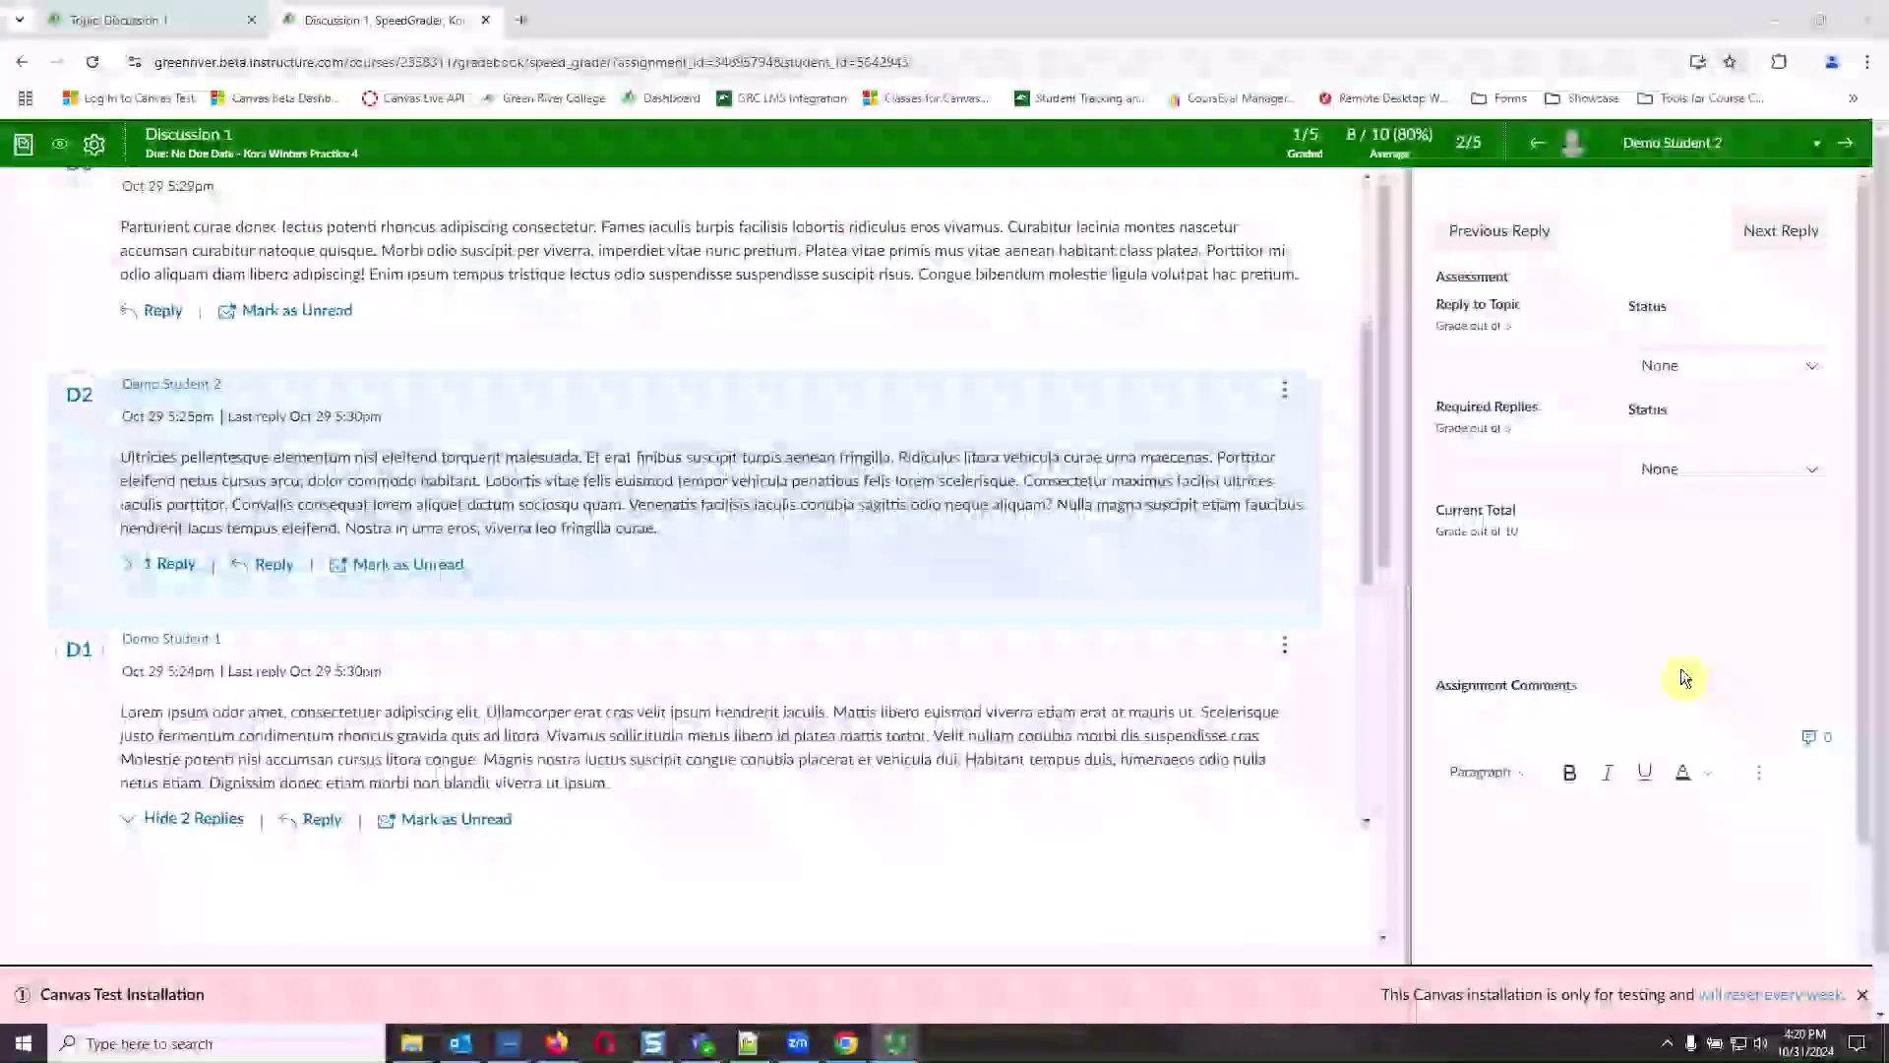
Move through both checkpoint grade fields and open the Required Replies status list (None, Late, Missing, Excused, Extended)
left_click(1520, 366)
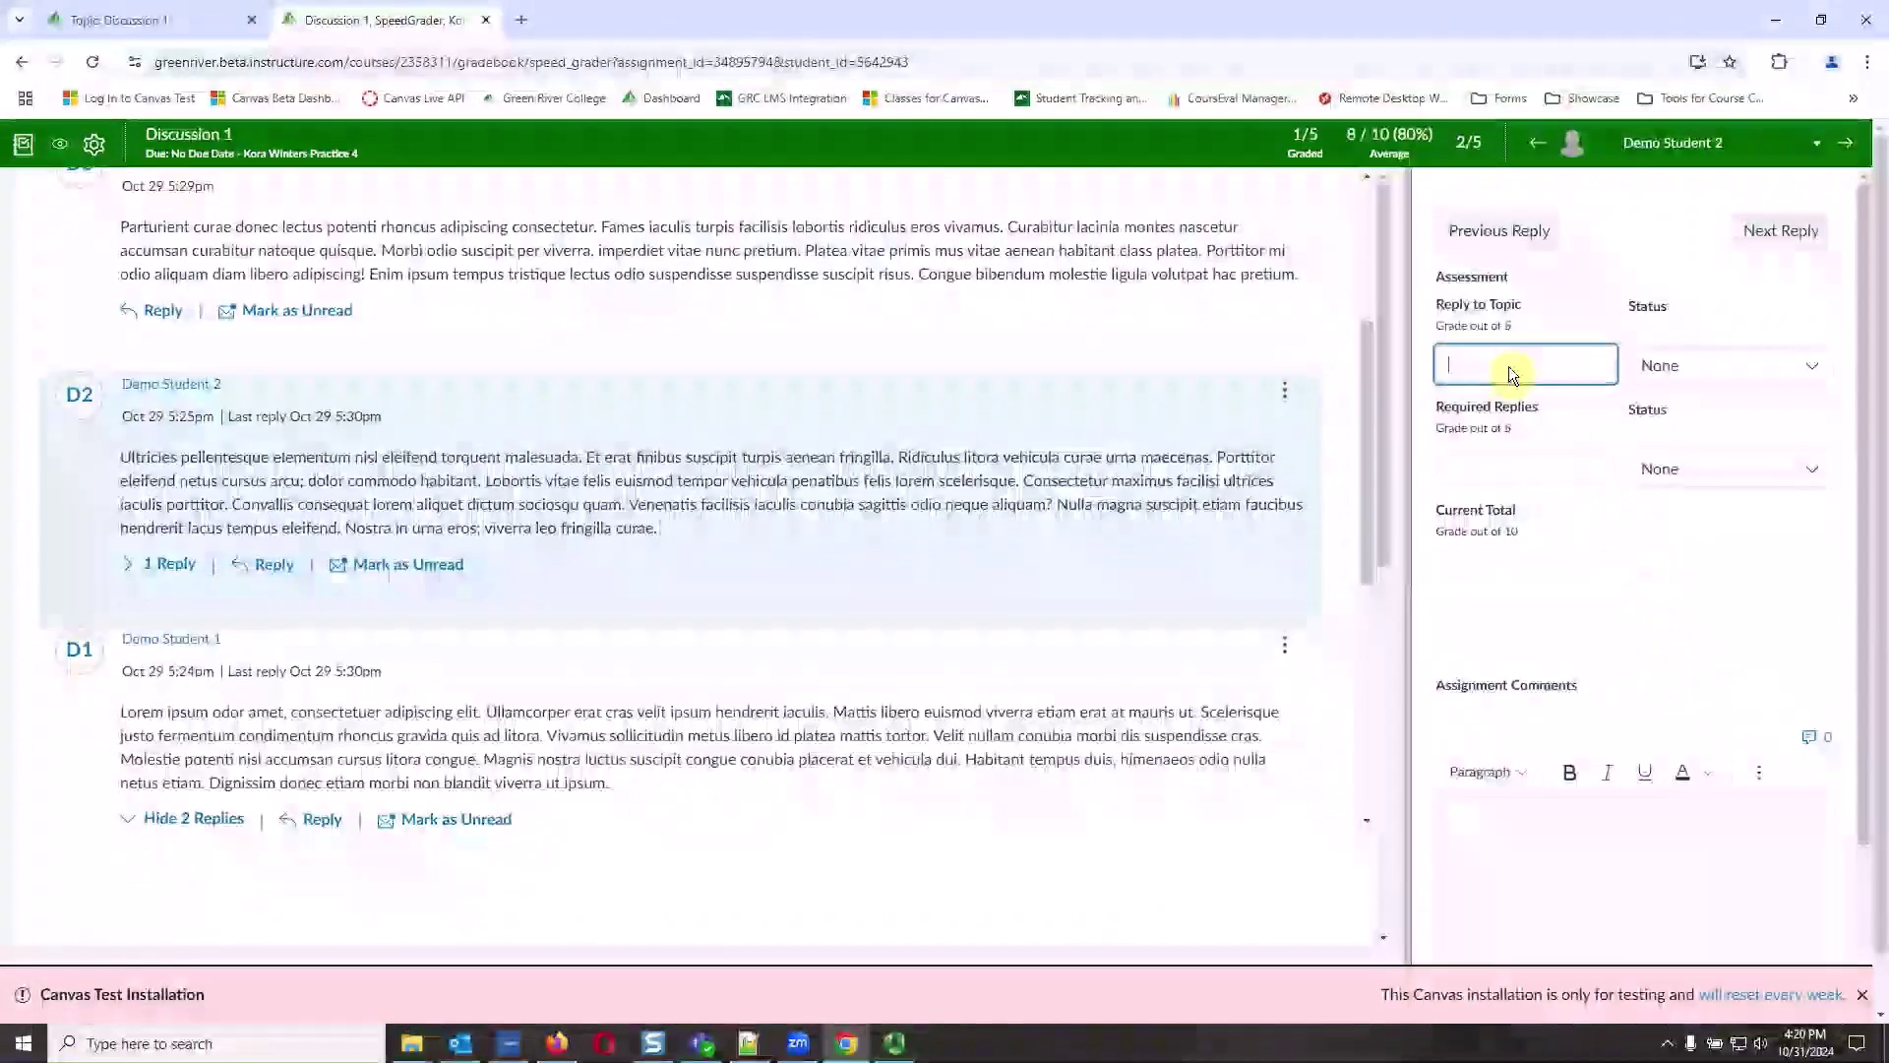
left_click(1523, 468)
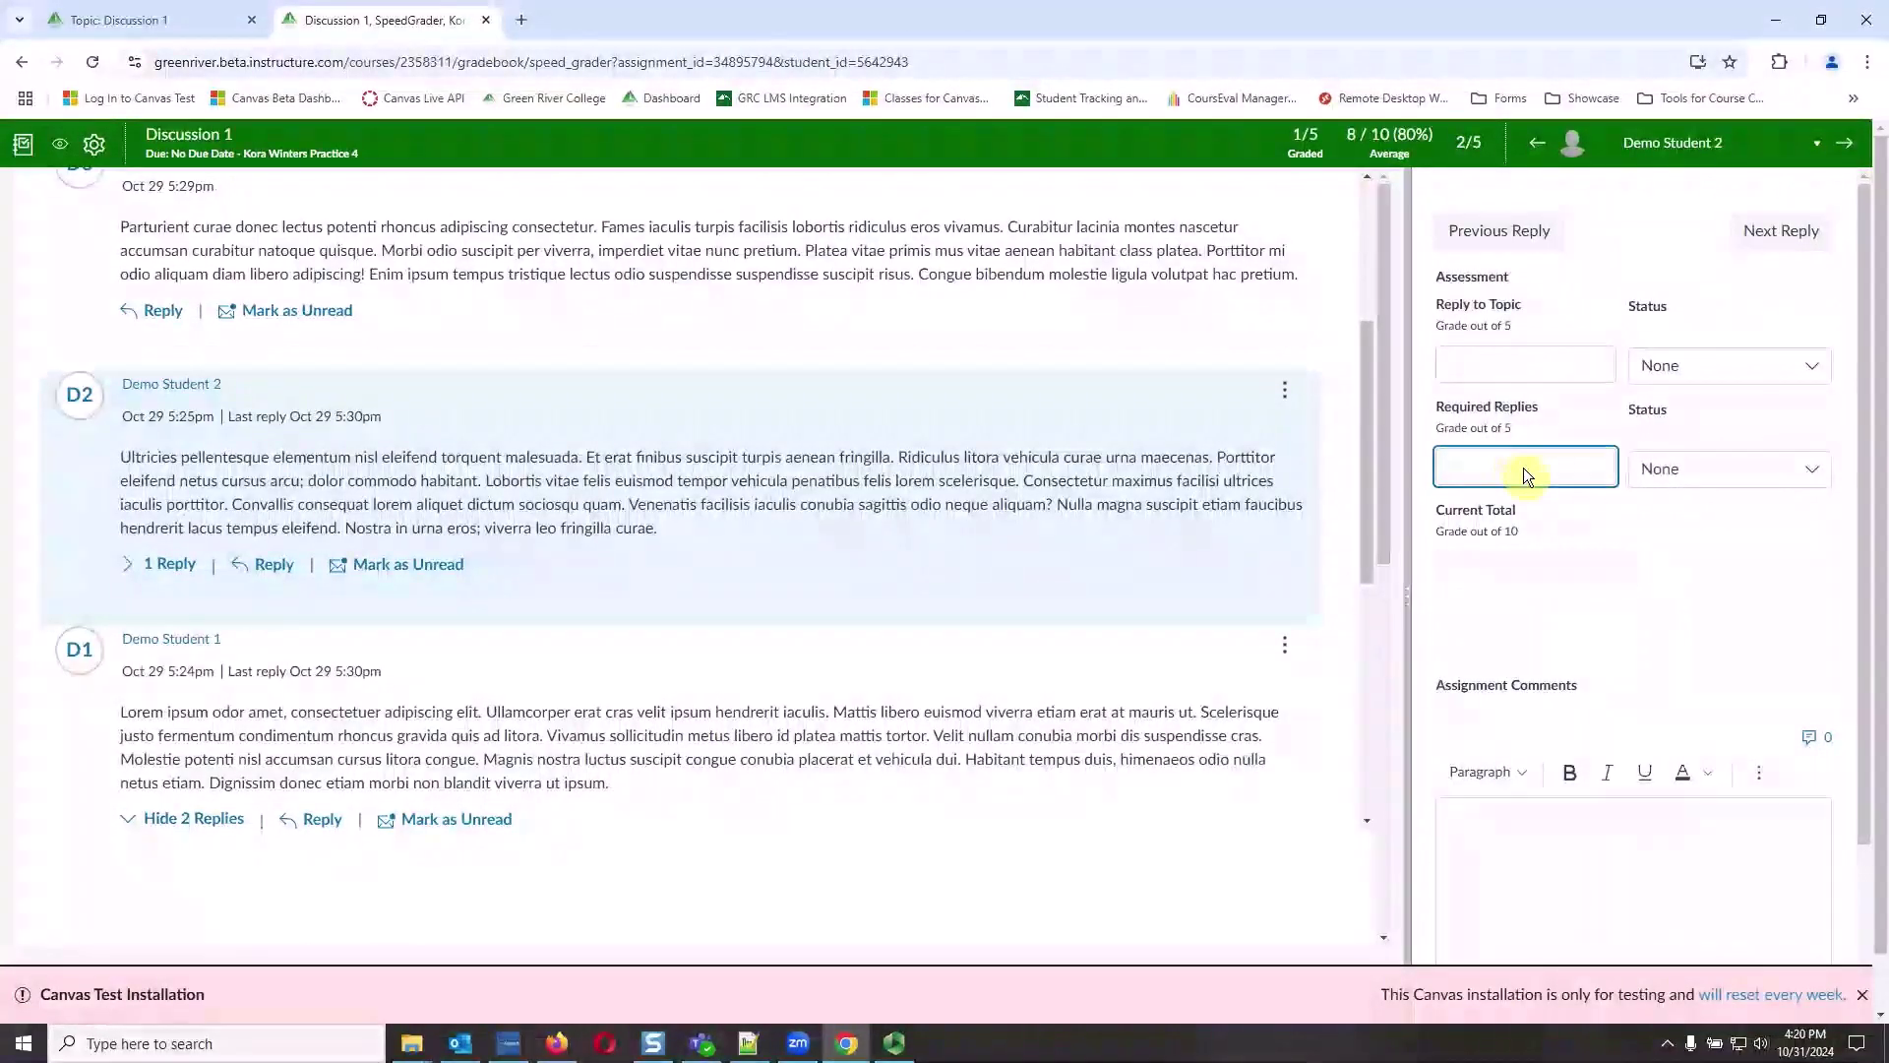
left_click(1498, 564)
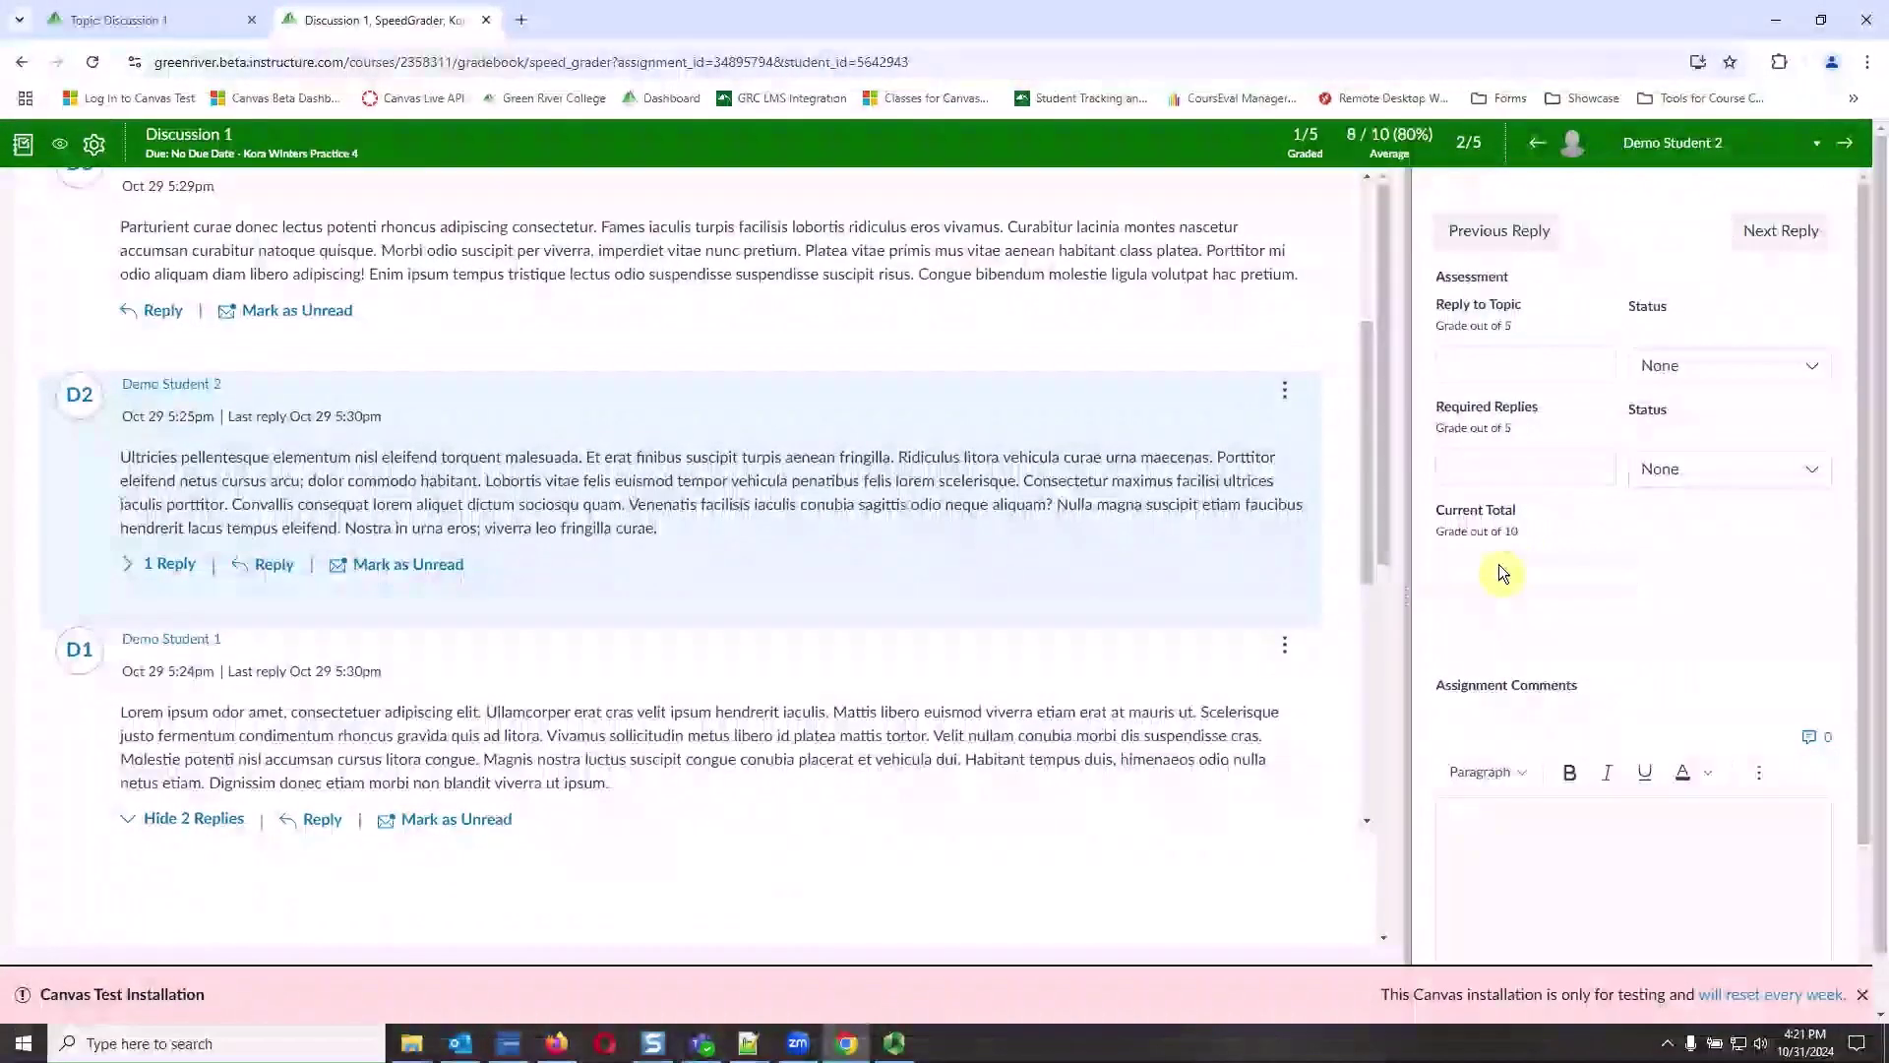
key("Tab")
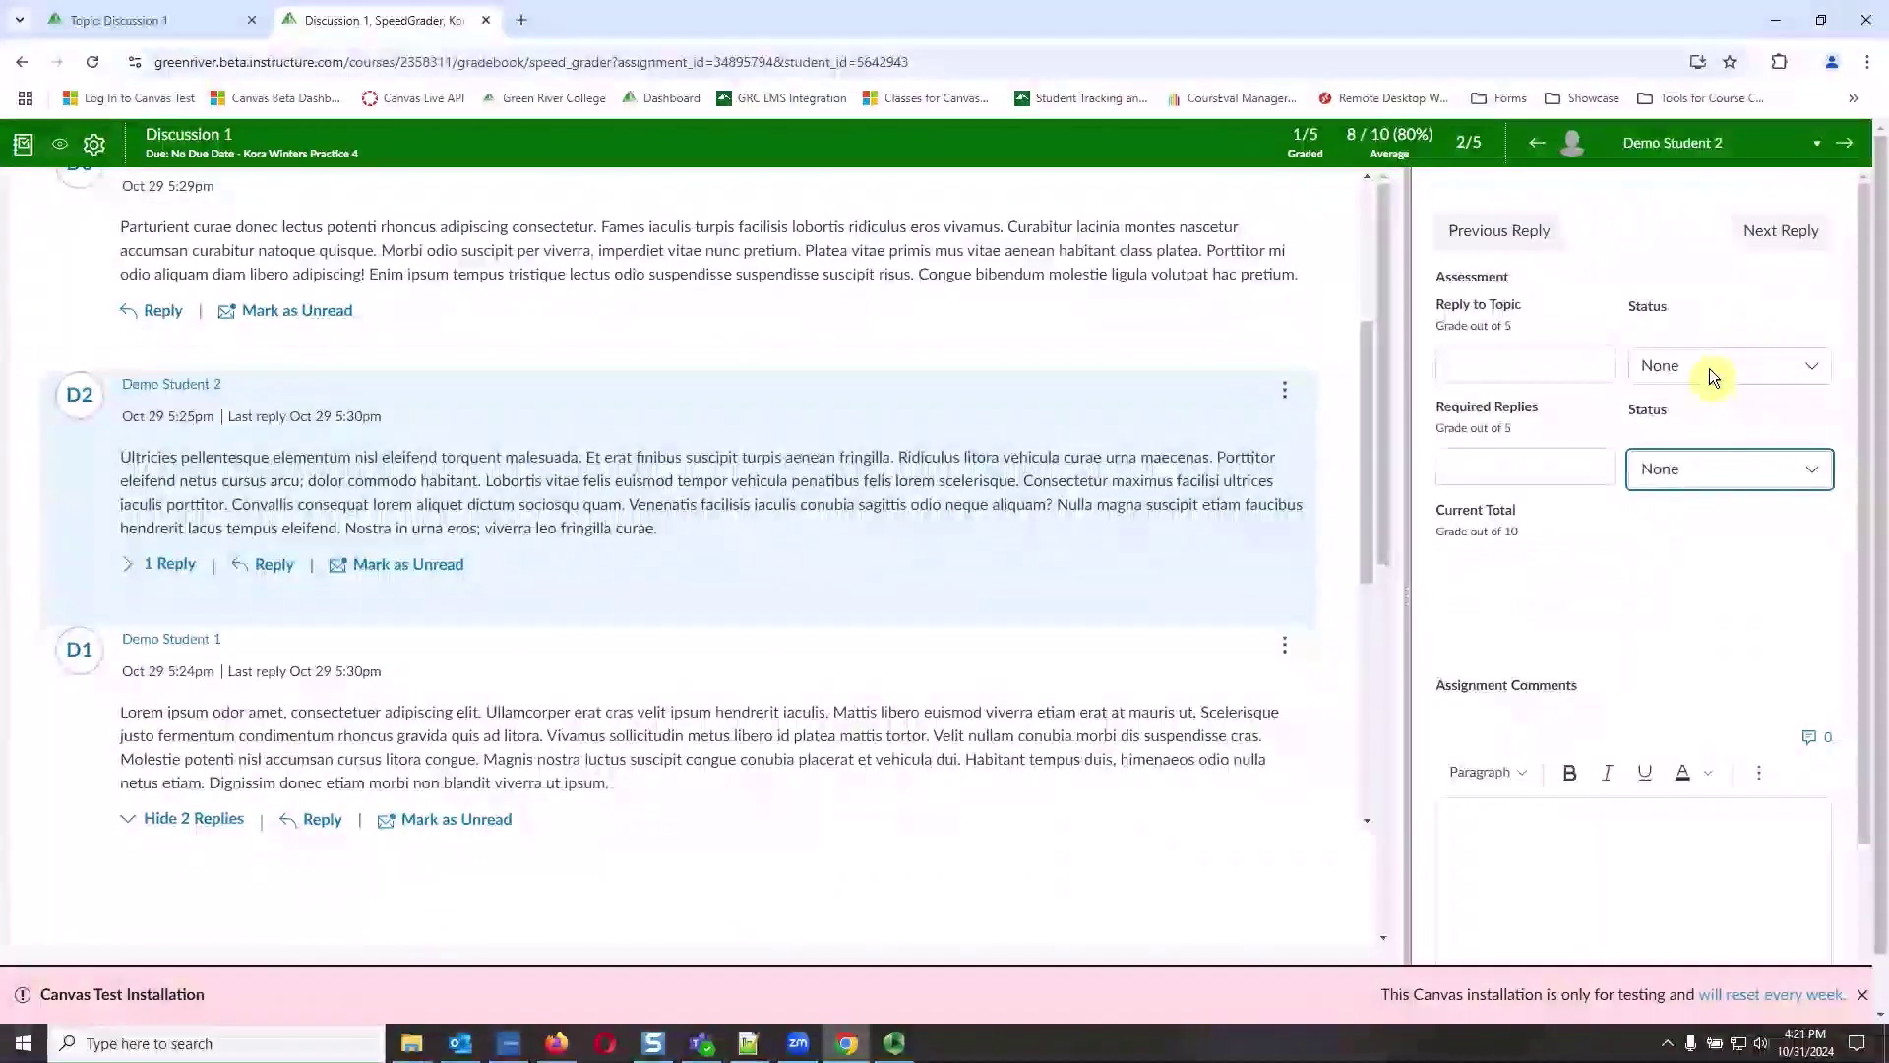
left_click(1719, 465)
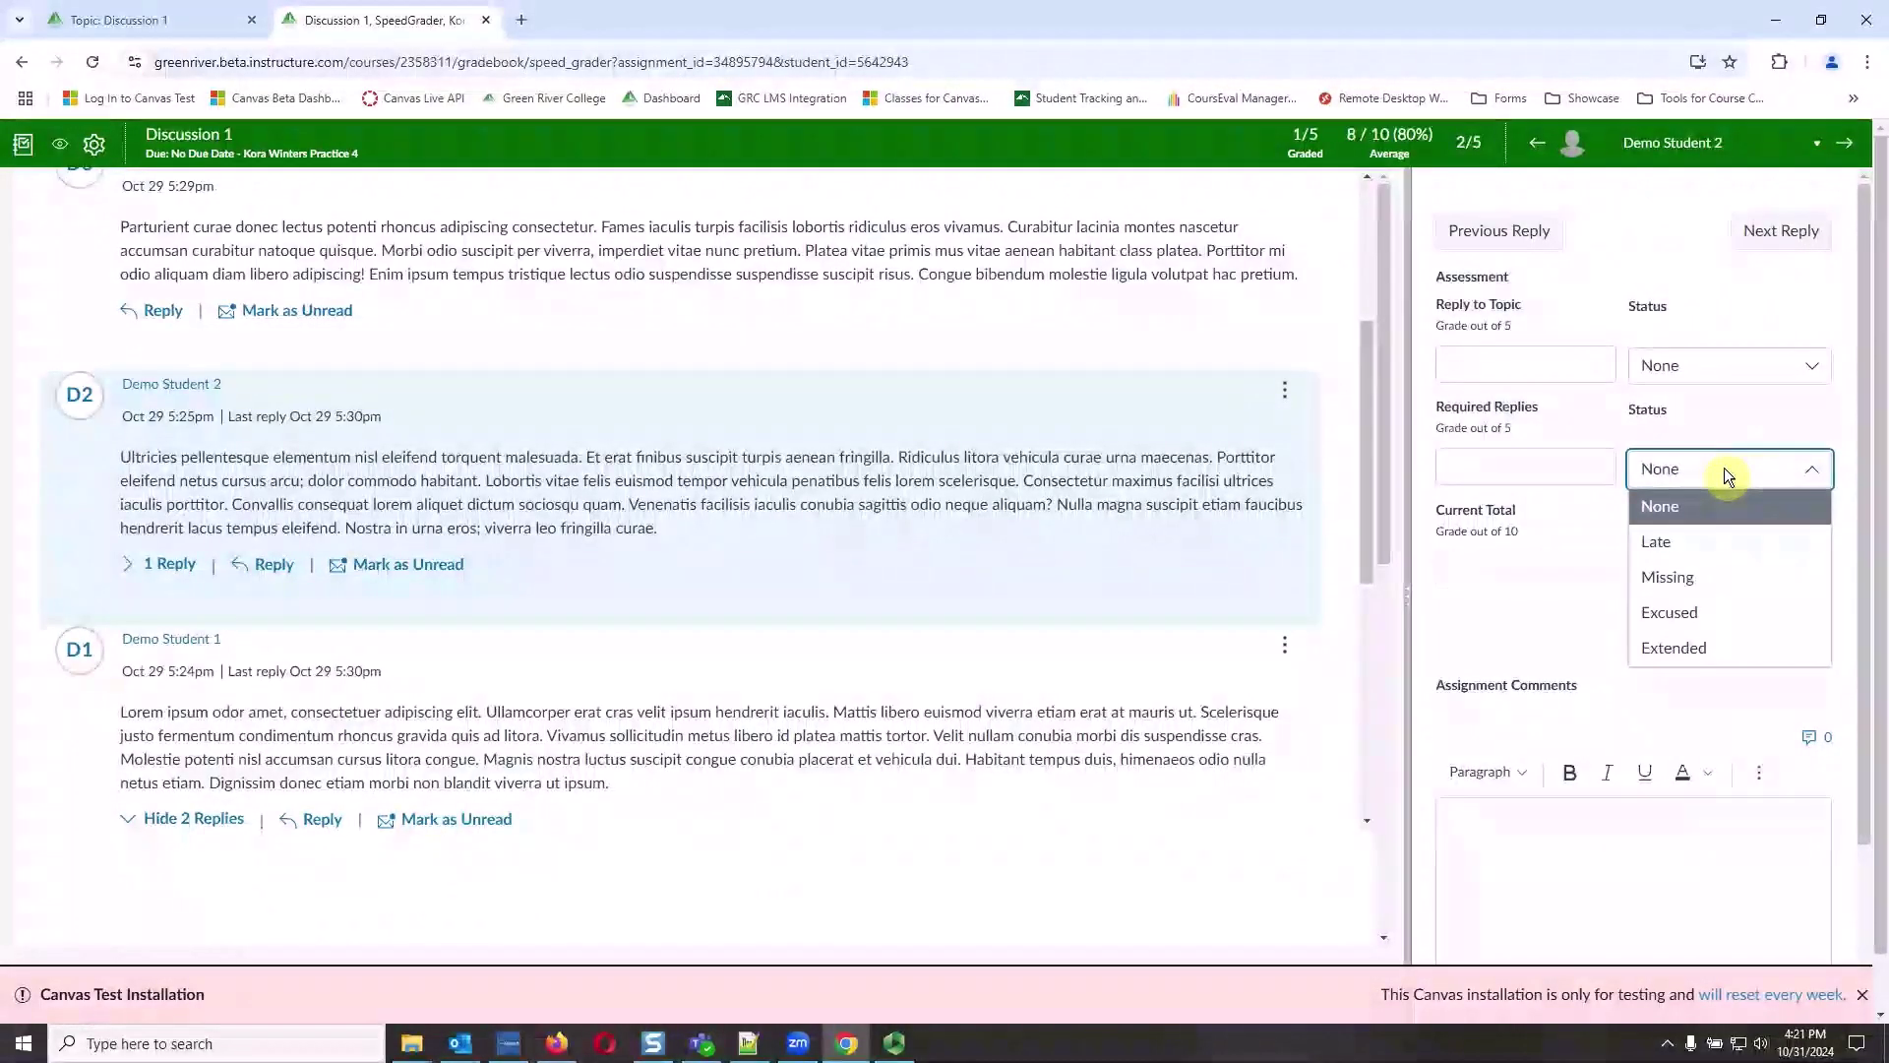